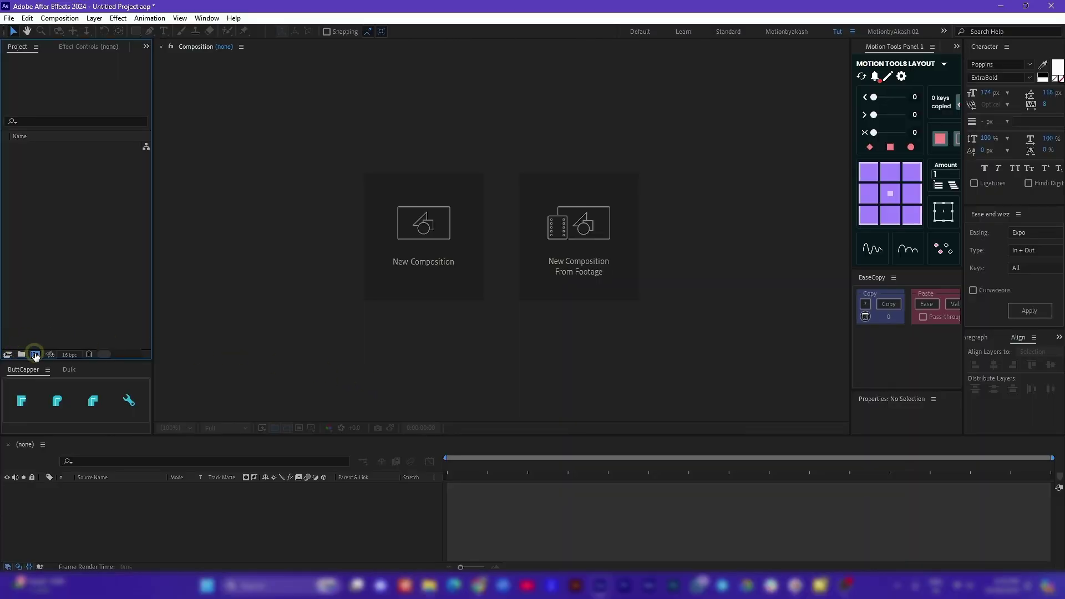
# Create a new 1920×1080 composition and fit it in the viewer
pyautogui.click(34, 354)
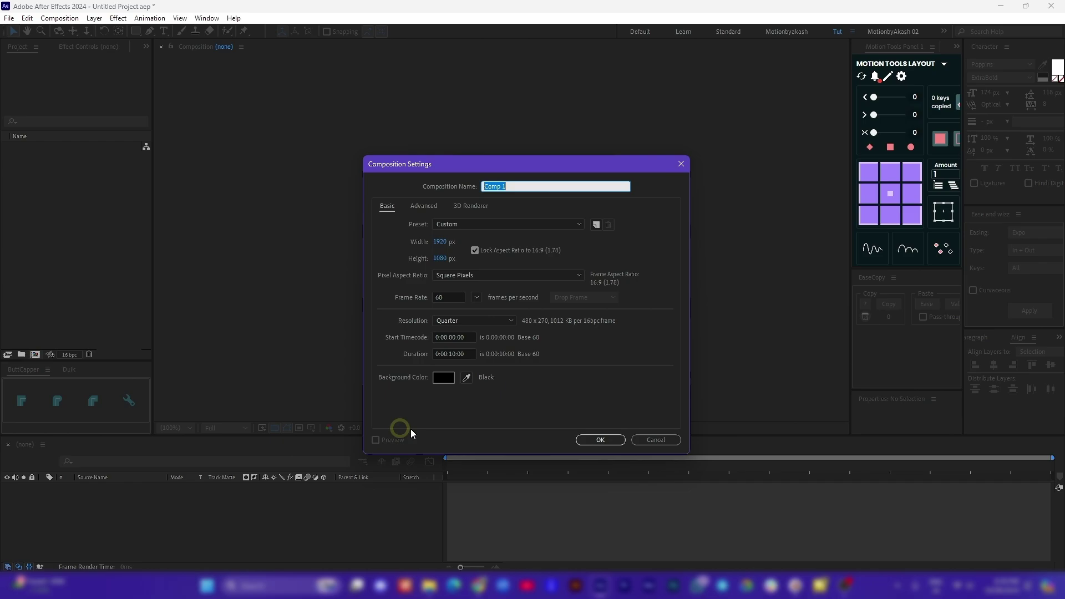
pyautogui.click(599, 440)
pyautogui.click(172, 427)
pyautogui.click(175, 231)
# Draw a wide rectangle and centre it horizontally and vertically in the composition
pyautogui.click(136, 31)
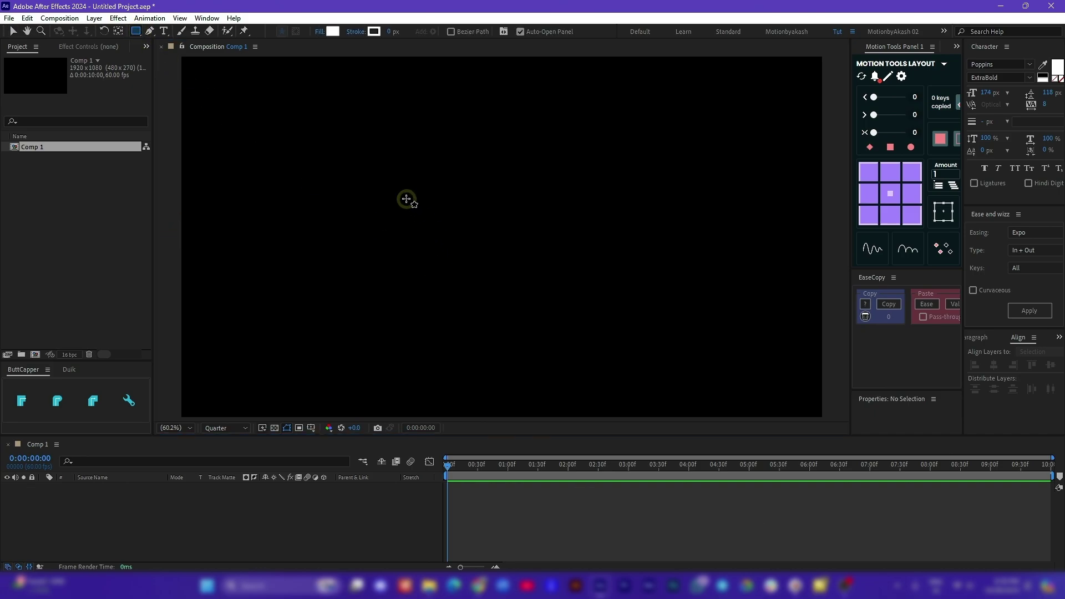
pyautogui.moveTo(339, 160)
pyautogui.mouseDown()
pyautogui.moveTo(713, 288)
pyautogui.moveTo(744, 293)
pyautogui.moveTo(753, 281)
pyautogui.mouseUp()
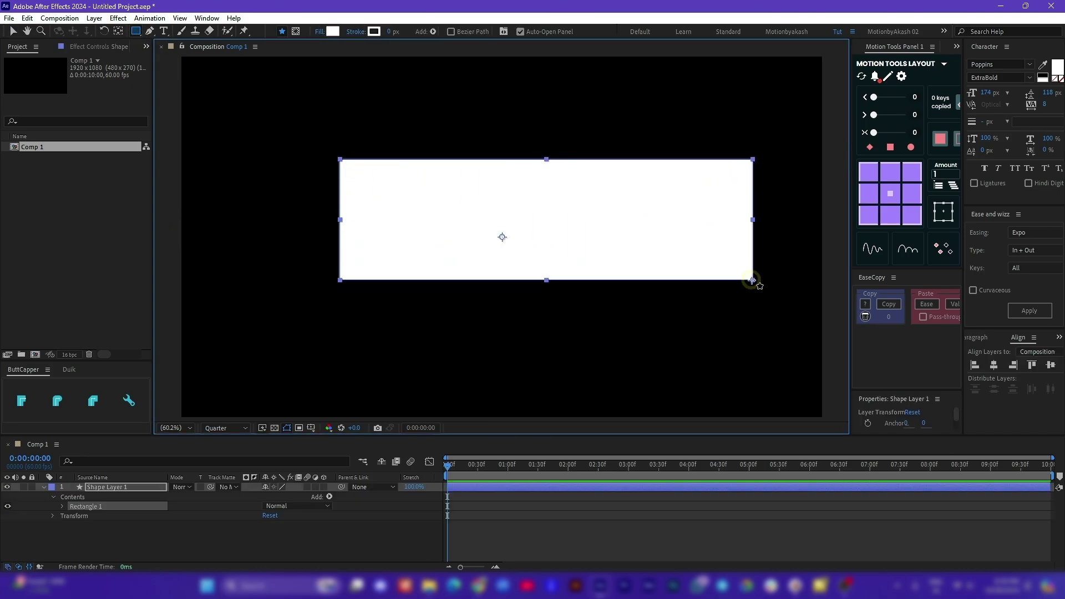
pyautogui.click(890, 194)
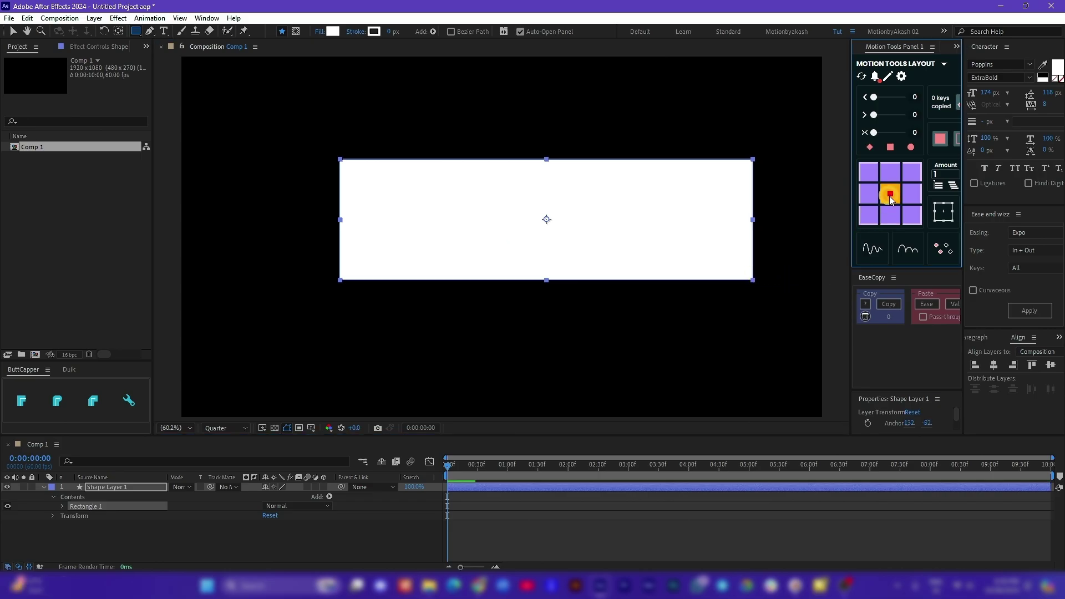
pyautogui.click(993, 365)
pyautogui.click(1050, 365)
pyautogui.click(1050, 365)
pyautogui.moveTo(964, 372); pyautogui.dragTo(945, 372)
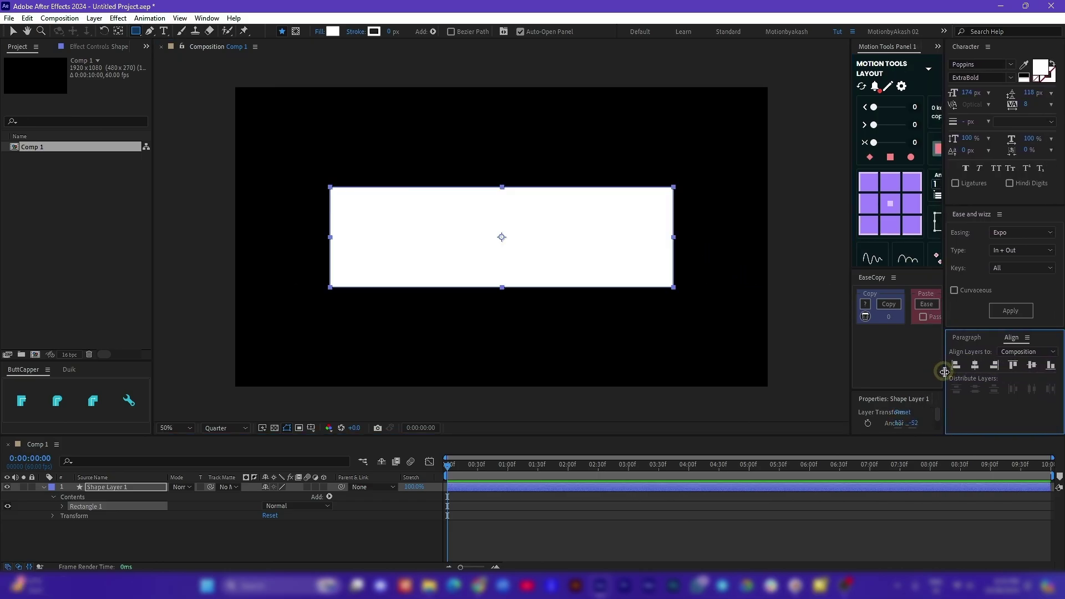
# Cycle the rectangle's fill type until it is a linear gradient
pyautogui.click(110, 488)
pyautogui.keyDown('alt'); pyautogui.click(331, 31); pyautogui.keyUp('alt')
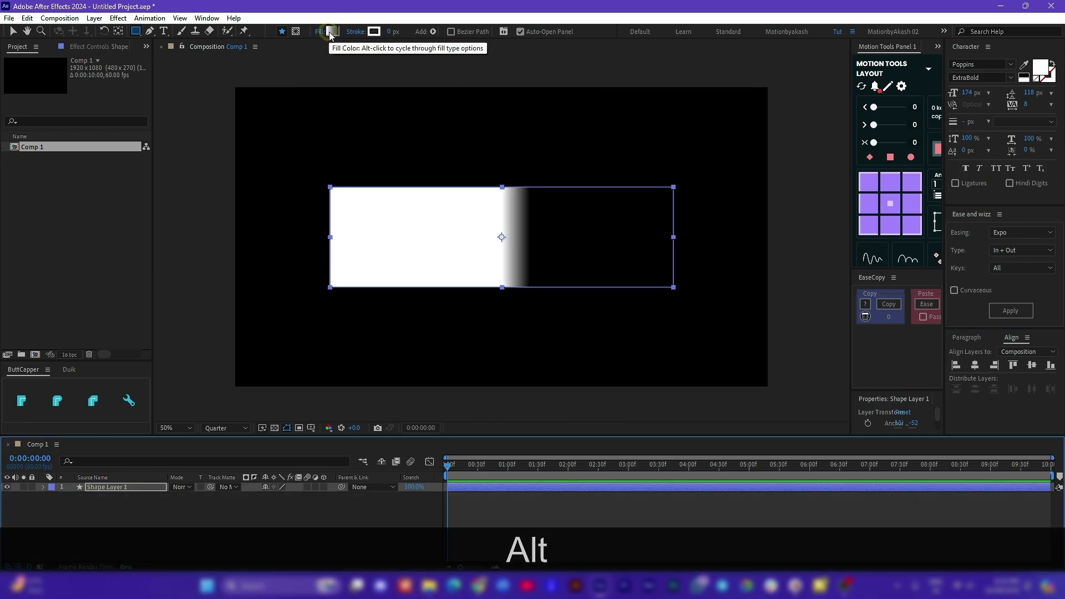
pyautogui.keyDown('alt'); pyautogui.click(331, 32); pyautogui.keyUp('alt')
pyautogui.keyDown('alt'); pyautogui.click(332, 31); pyautogui.keyUp('alt')
pyautogui.keyDown('alt'); pyautogui.click(331, 32); pyautogui.keyUp('alt')
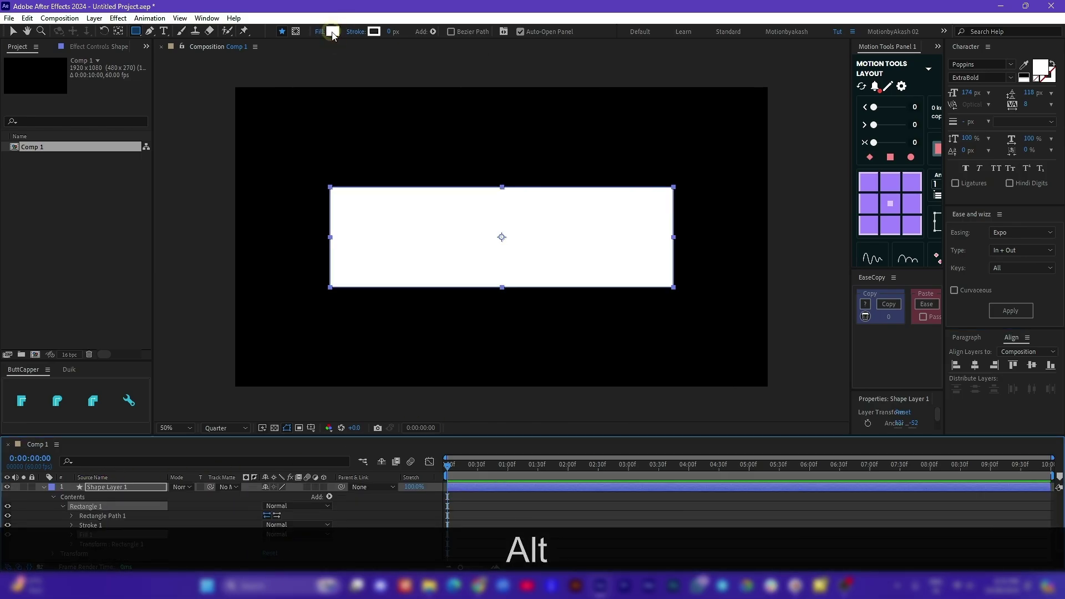
pyautogui.keyDown('alt'); pyautogui.click(331, 31); pyautogui.keyUp('alt')
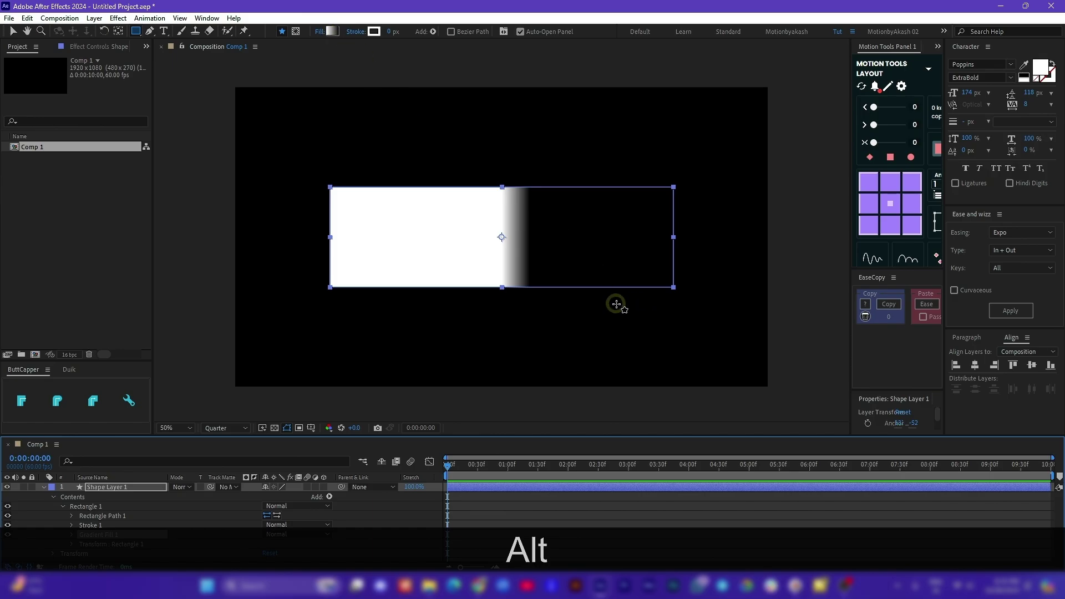
# Stretch the gradient handles to the rectangle's left and right edges
pyautogui.click(14, 33)
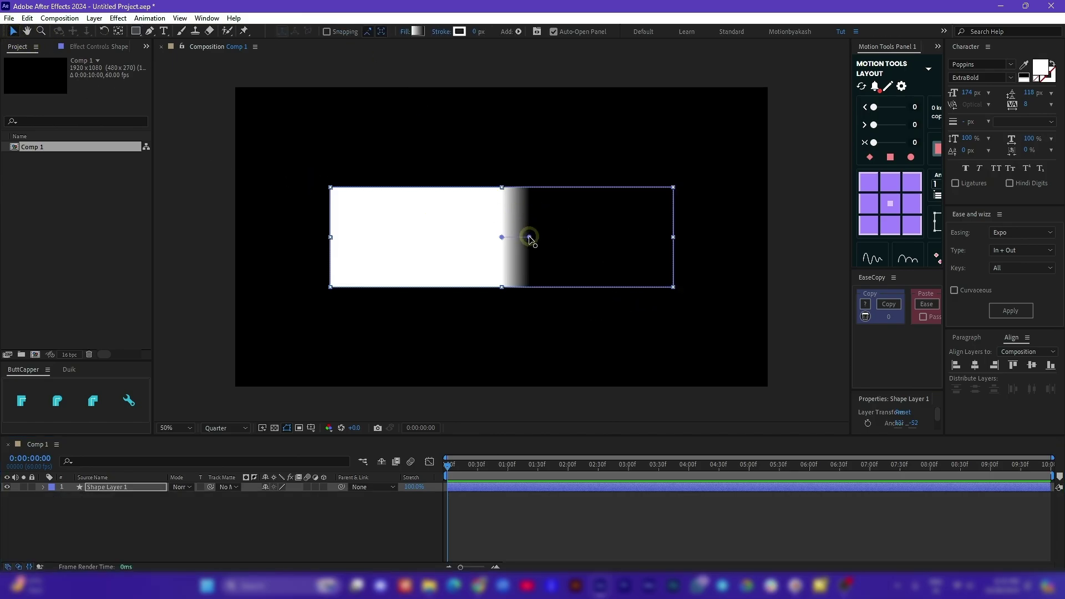
pyautogui.moveTo(530, 238); pyautogui.dragTo(690, 237)
pyautogui.moveTo(502, 238); pyautogui.dragTo(334, 240)
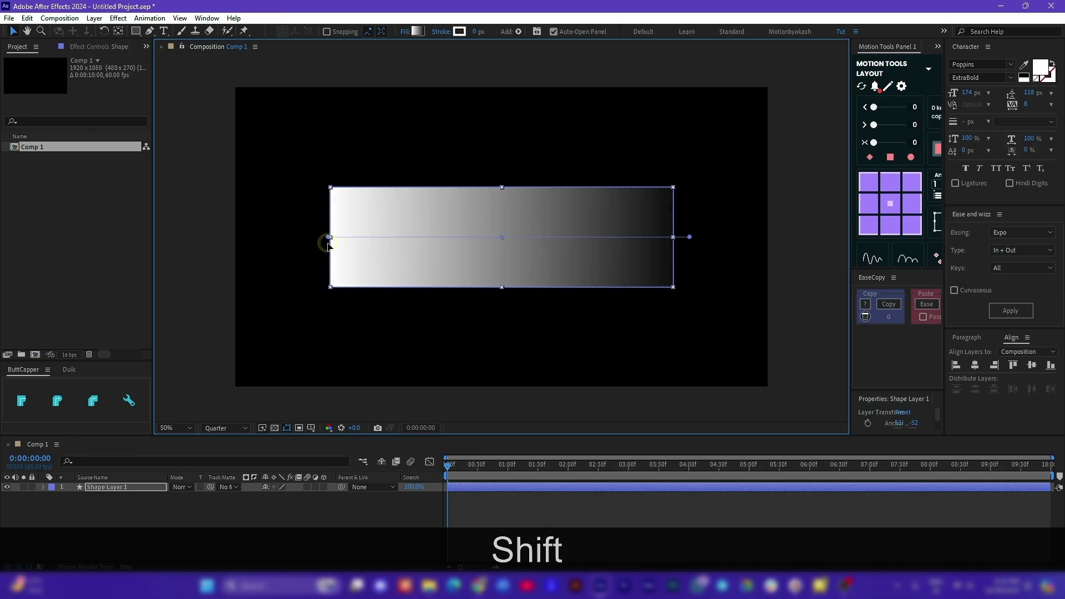
pyautogui.click(414, 251)
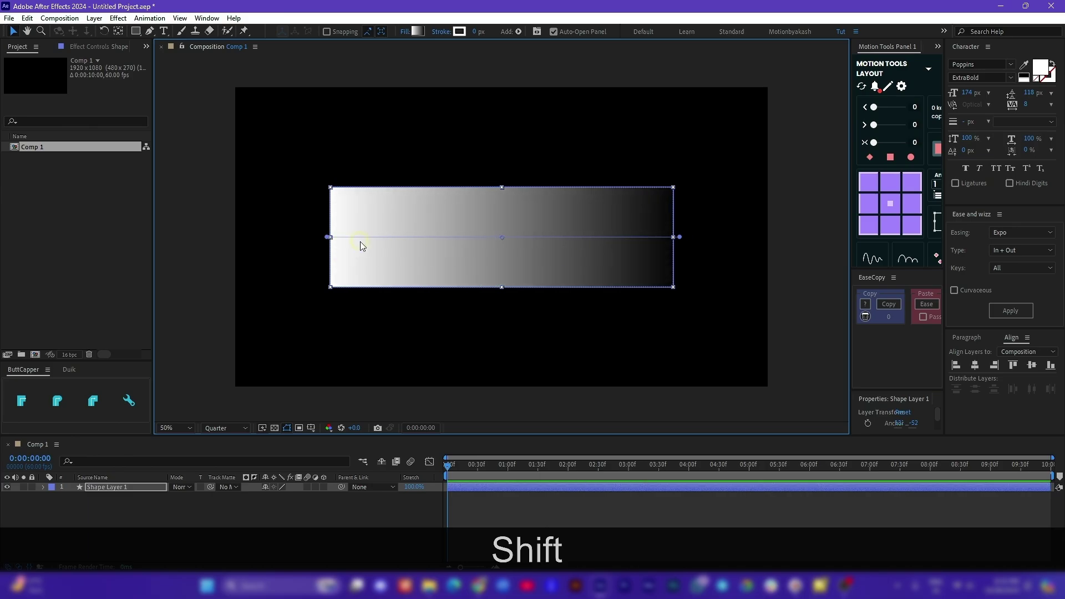
# Apply Color Correction > Colorama to the rectangle and expand its Output Cycle
pyautogui.click(119, 18)
pyautogui.moveTo(199, 179)
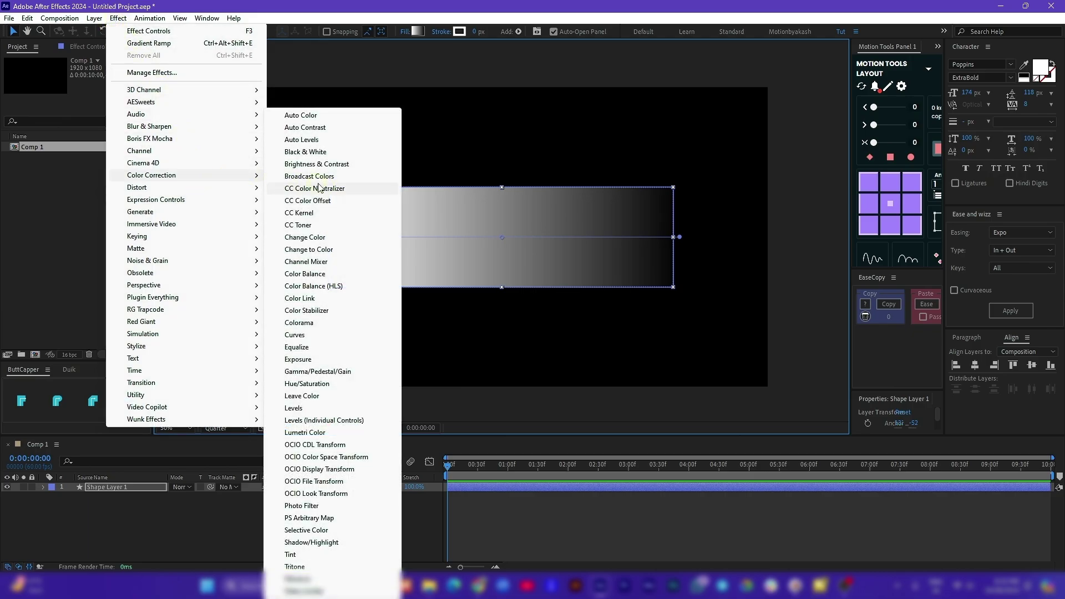
pyautogui.click(300, 324)
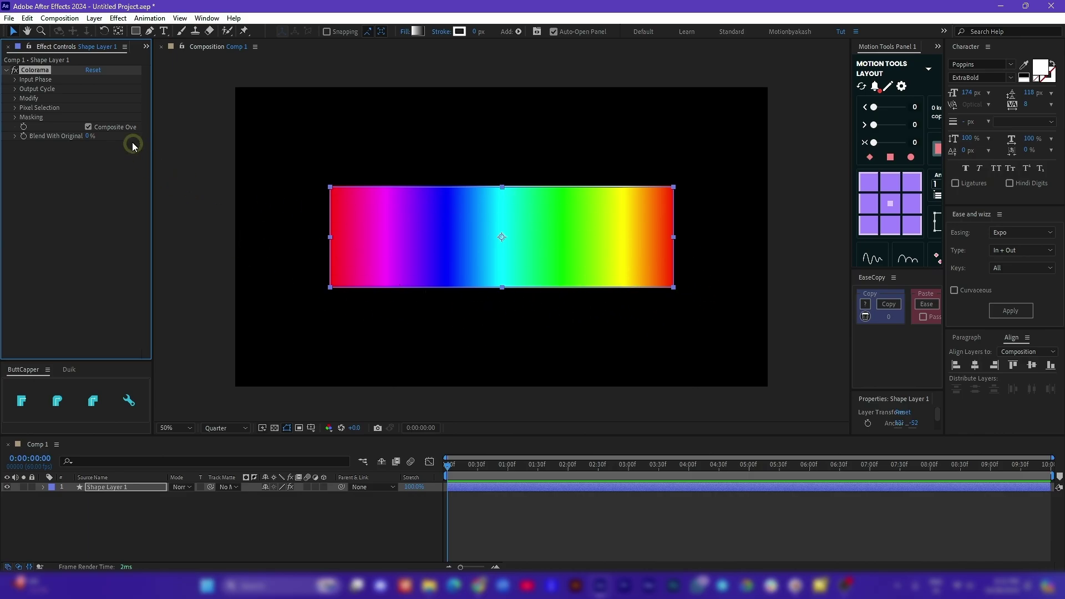
pyautogui.click(15, 89)
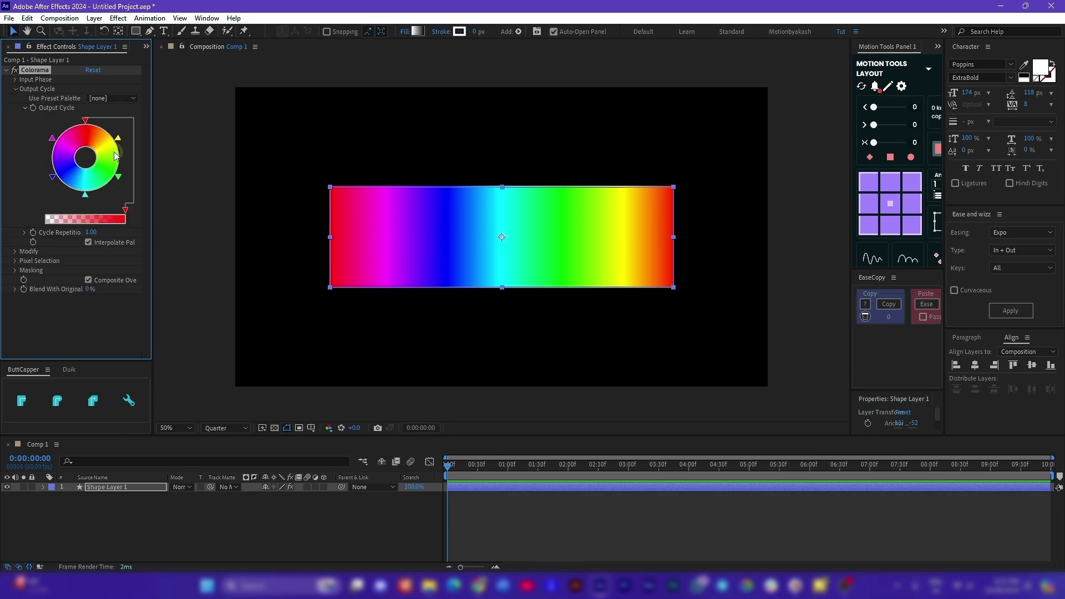
# Move the gradient start to the top-left corner and the end to the bottom-right
pyautogui.click(403, 31)
pyautogui.click(516, 326)
pyautogui.click(318, 238)
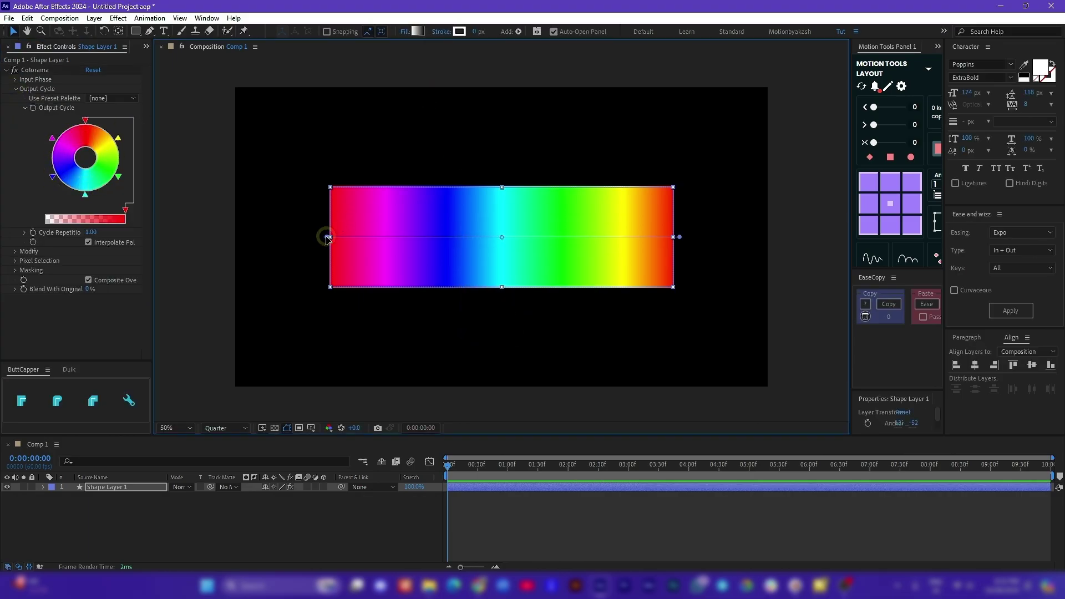
pyautogui.moveTo(327, 237); pyautogui.dragTo(320, 178)
pyautogui.moveTo(679, 237); pyautogui.dragTo(683, 293)
pyautogui.moveTo(322, 182)
pyautogui.mouseDown()
pyautogui.moveTo(335, 190)
pyautogui.moveTo(310, 181)
pyautogui.moveTo(321, 185)
pyautogui.mouseUp()
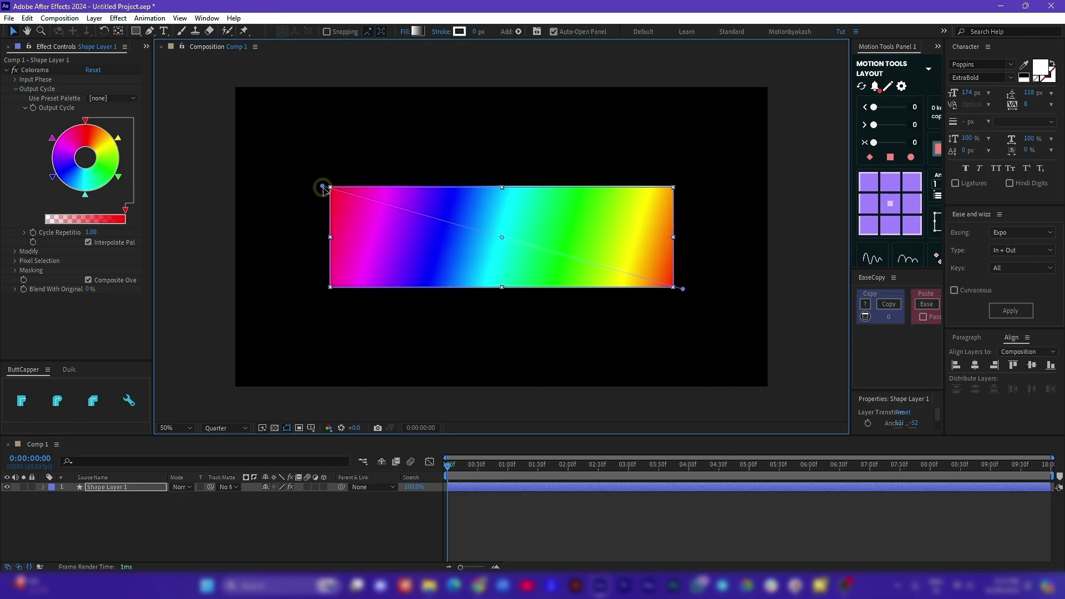
# Adjust the gradient's end colour stop in the Gradient Editor, keeping it white to black
pyautogui.click(417, 32)
pyautogui.moveTo(506, 328); pyautogui.dragTo(549, 305)
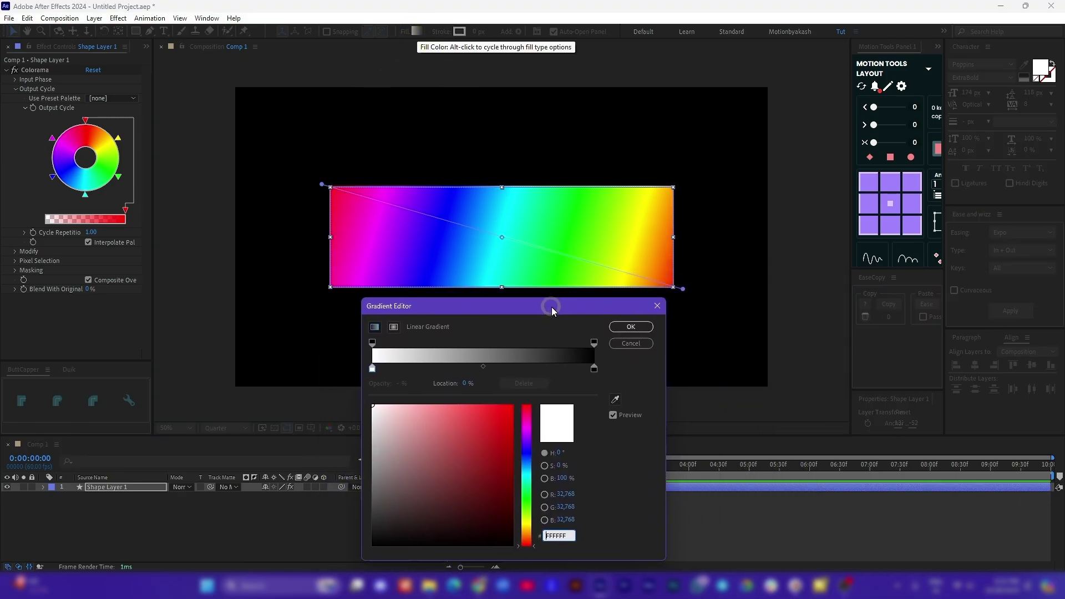
pyautogui.click(594, 370)
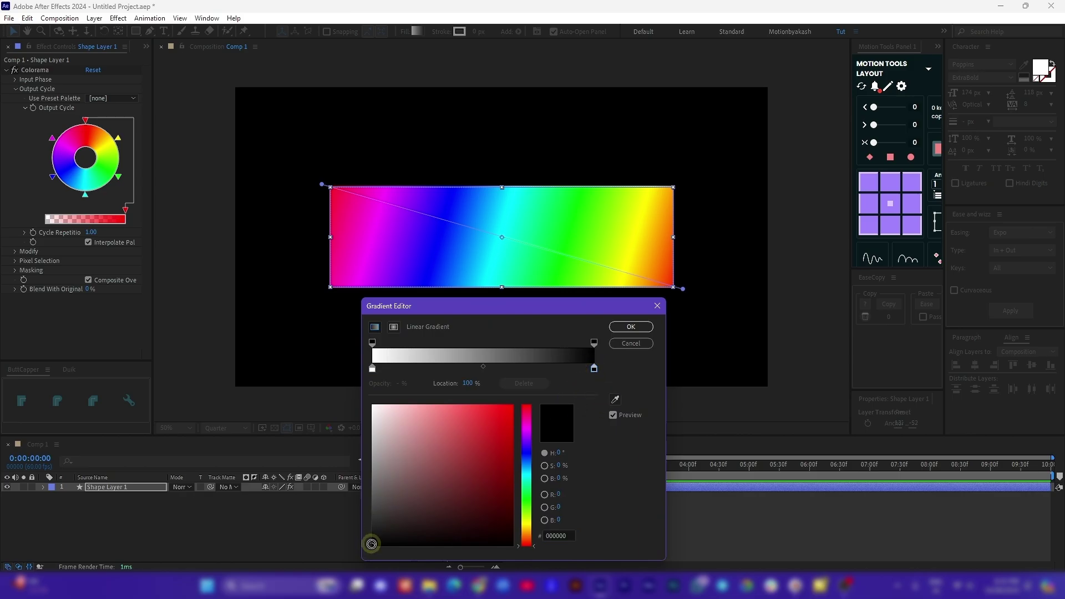
pyautogui.moveTo(372, 544); pyautogui.dragTo(351, 561)
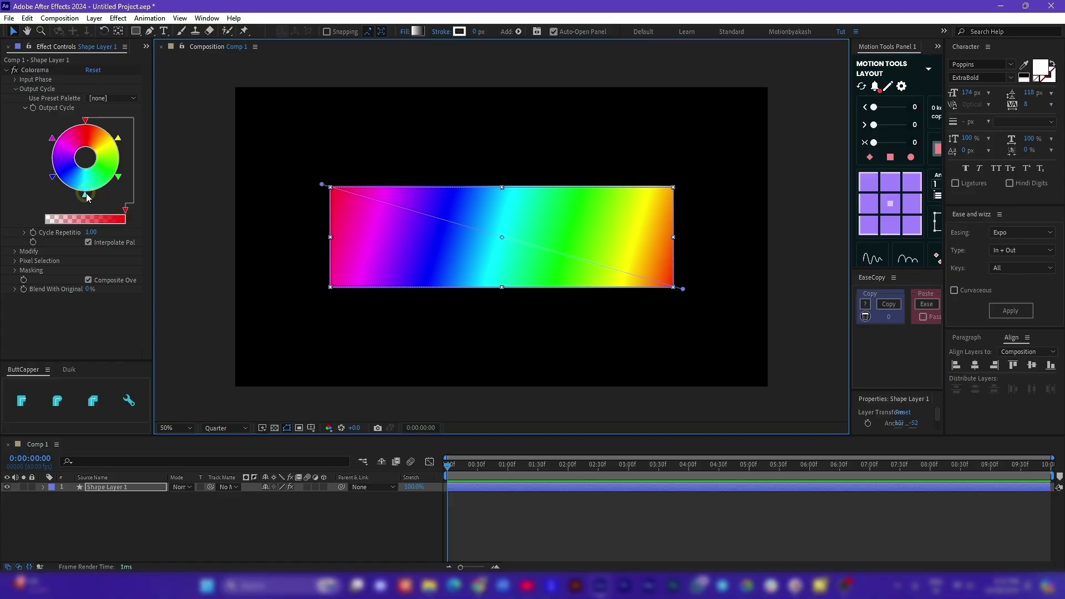
# Add a light pink colour point to Colorama's Output Cycle wheel alongside red and magenta
pyautogui.moveTo(86, 193)
pyautogui.mouseDown()
pyautogui.moveTo(119, 166)
pyautogui.moveTo(125, 139)
pyautogui.moveTo(77, 184)
pyautogui.moveTo(92, 195)
pyautogui.mouseUp()
pyautogui.doubleClick(92, 195)
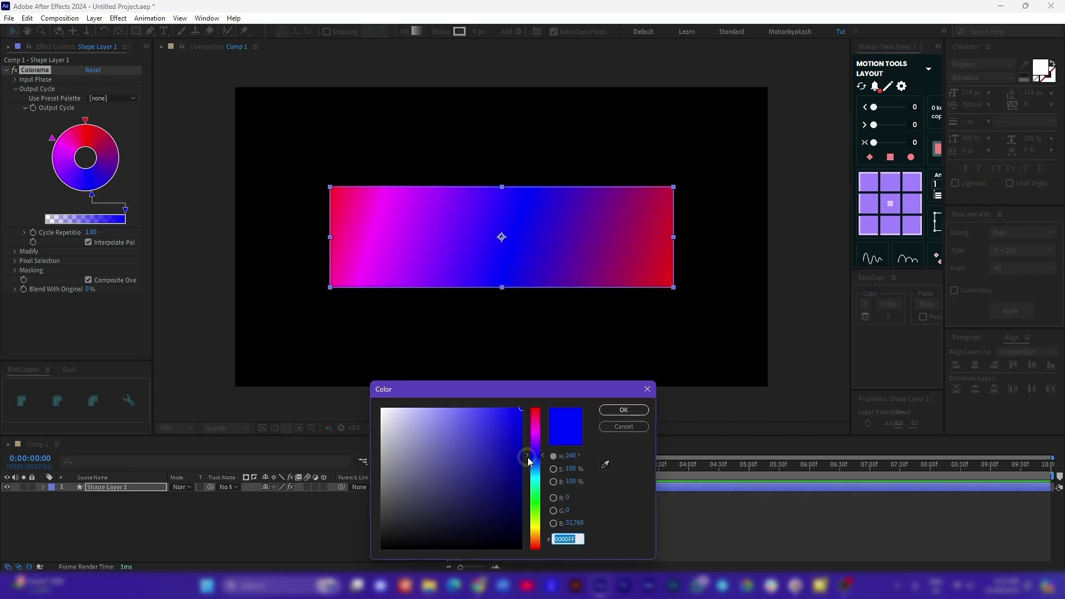
pyautogui.moveTo(532, 454); pyautogui.dragTo(536, 426)
pyautogui.moveTo(457, 411); pyautogui.dragTo(435, 403)
pyautogui.click(623, 410)
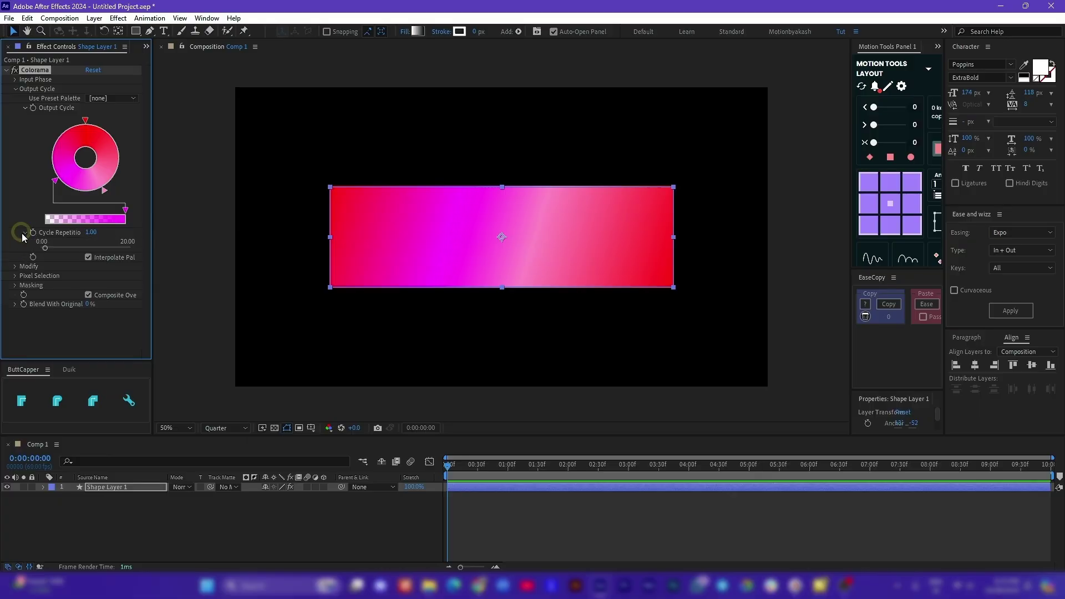
# Try Colorama's Cycle Repetitions and undo it, then scrub Input Phase Phase Shift
pyautogui.moveTo(89, 230); pyautogui.dragTo(116, 241)
pyautogui.hotkey('ctrl', 'z')
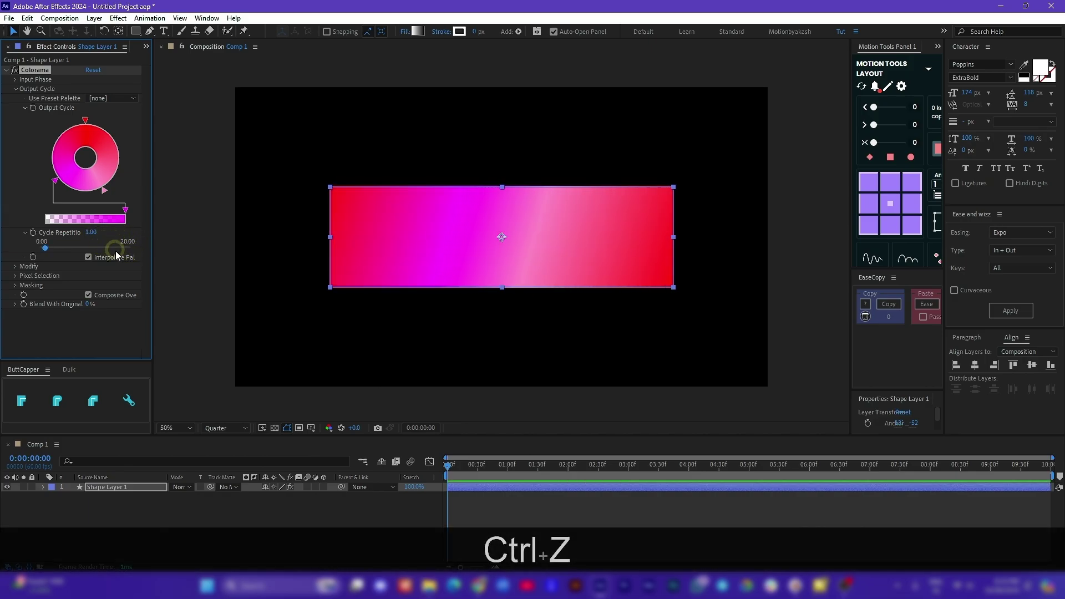
pyautogui.click(16, 80)
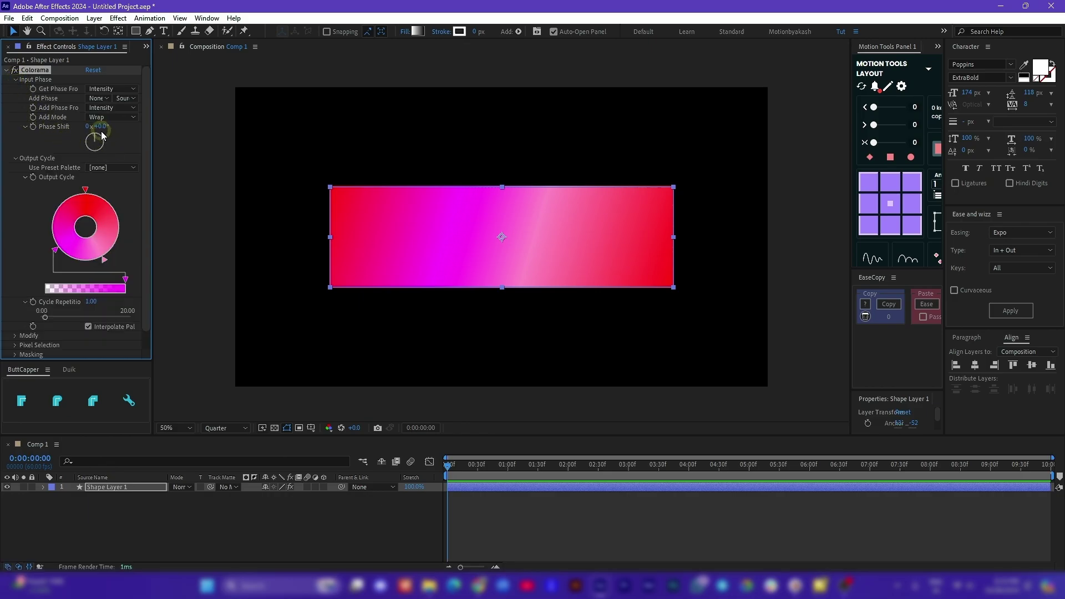
pyautogui.moveTo(101, 132); pyautogui.dragTo(920, 250)
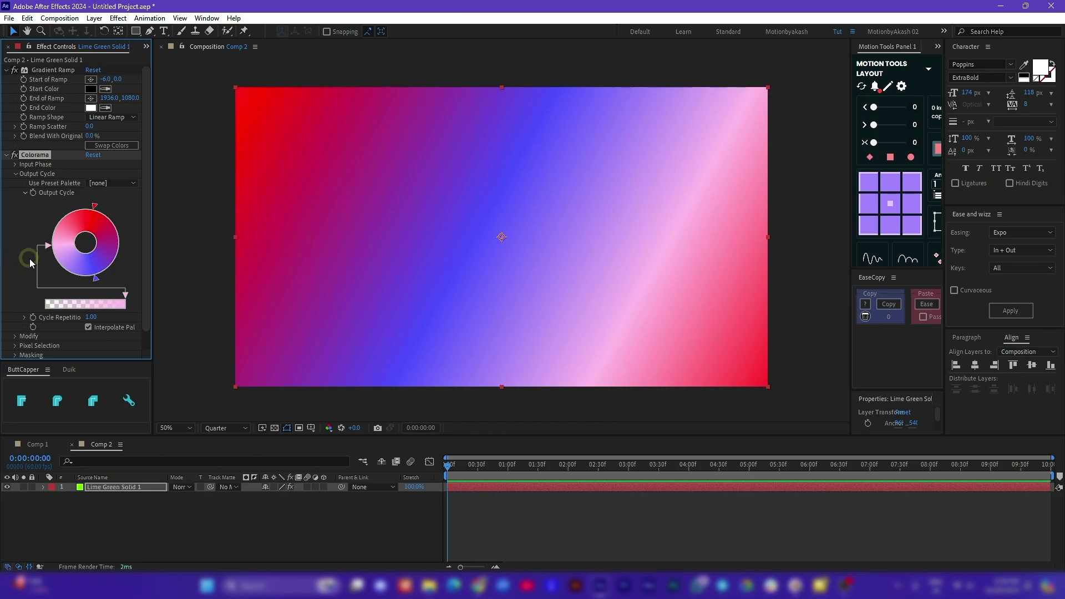
# Scrub the solid's Colorama Input Phase Phase Shift, then undo the change
pyautogui.scroll(-1, 29, 258)
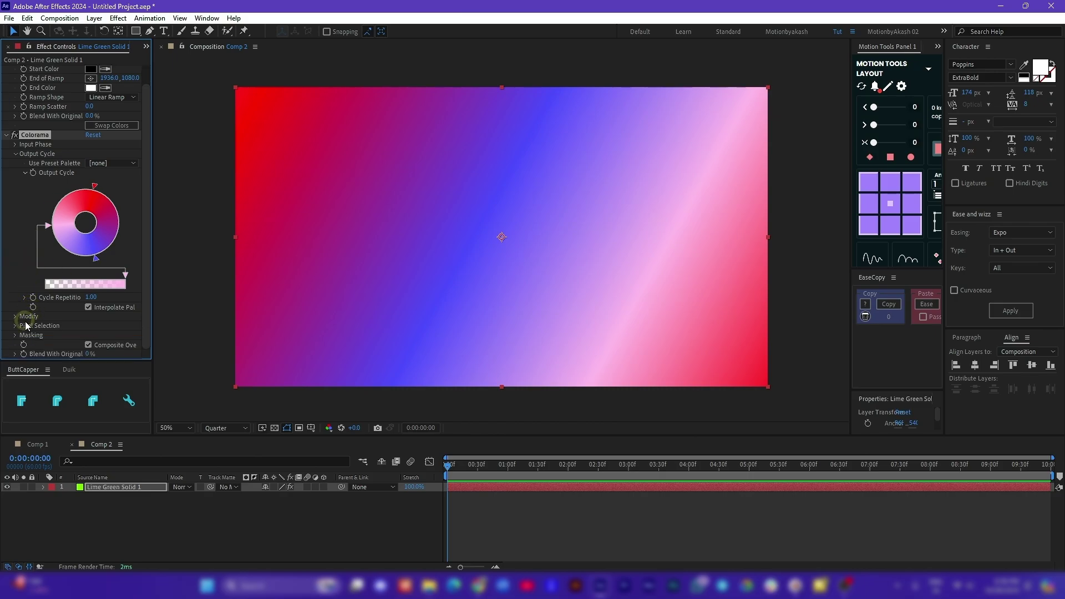
pyautogui.click(14, 144)
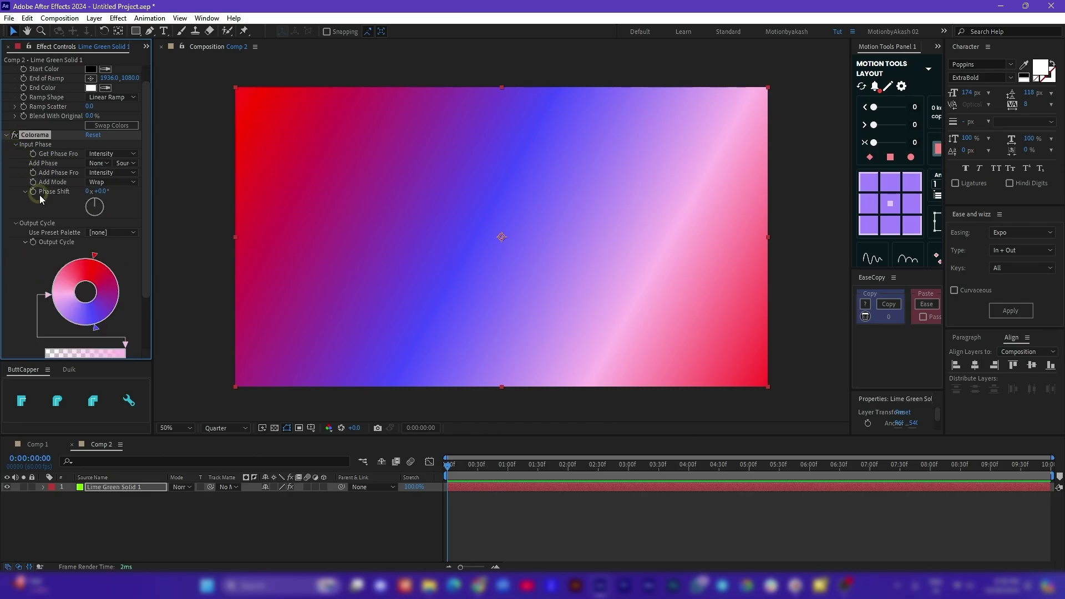
pyautogui.moveTo(99, 193); pyautogui.dragTo(416, 278)
pyautogui.hotkey('ctrl', 'z')
pyautogui.scroll(-3, 95, 297)
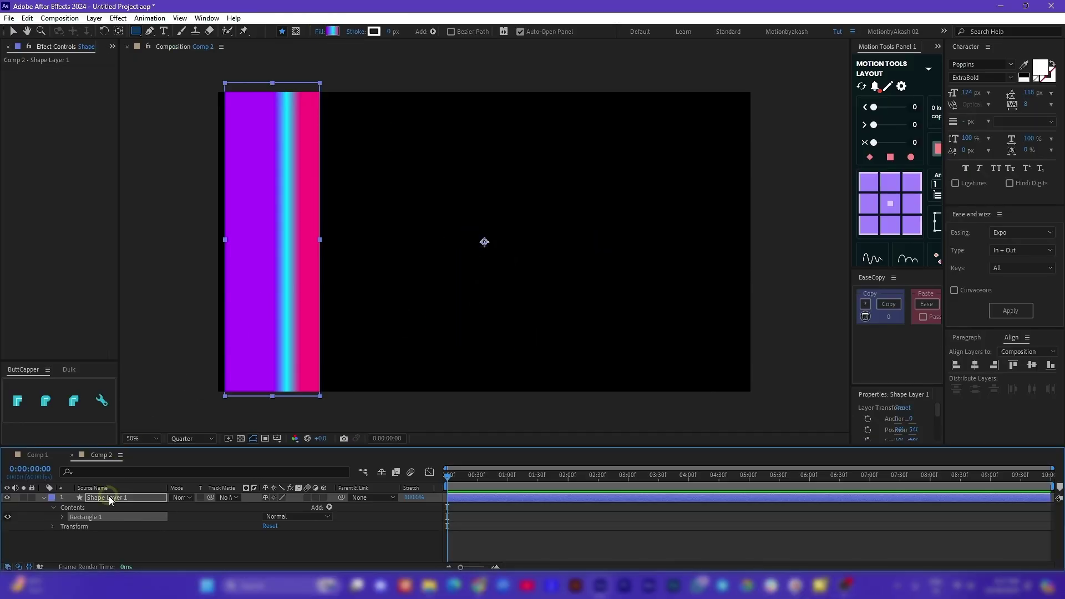
# Stretch the rectangle's gradient start and end handles to its left and right edges
pyautogui.click(107, 497)
pyautogui.press('v')
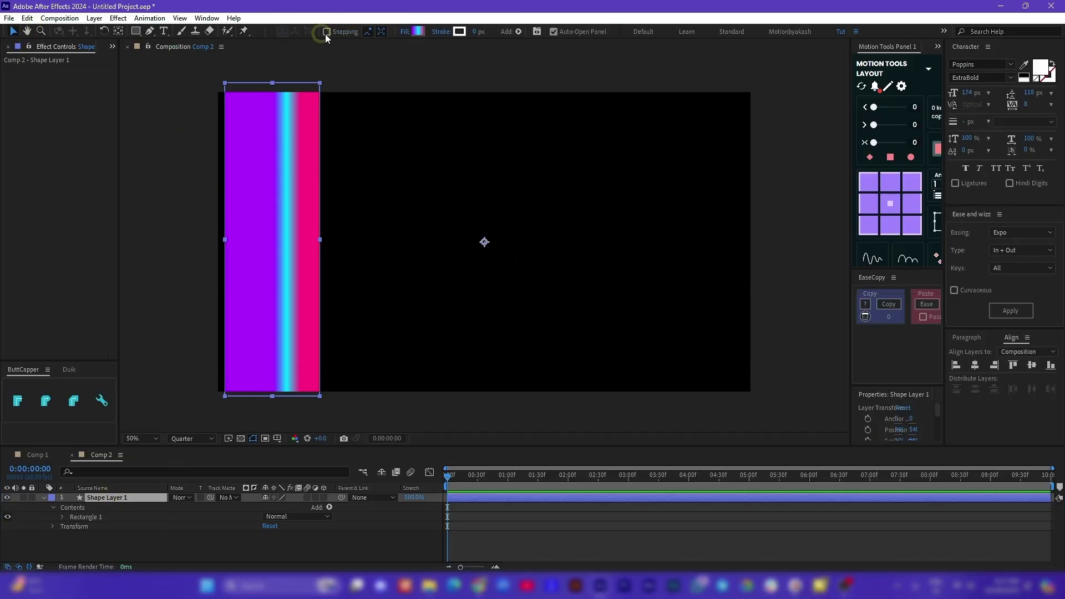
pyautogui.click(417, 31)
pyautogui.click(624, 327)
pyautogui.click(266, 240)
pyautogui.moveTo(266, 240); pyautogui.dragTo(224, 242)
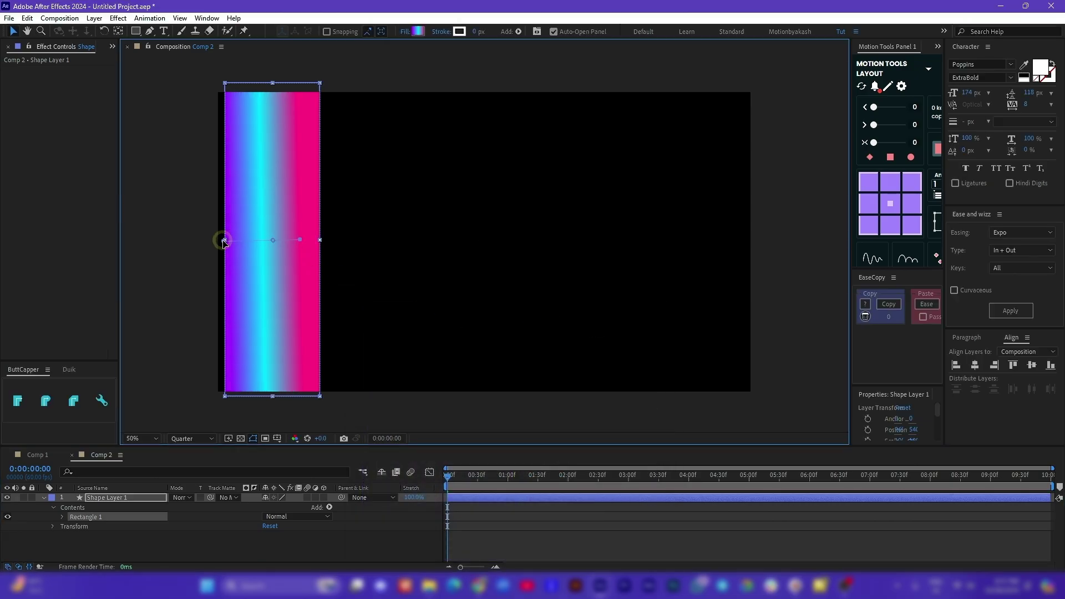
pyautogui.moveTo(299, 240); pyautogui.dragTo(327, 242)
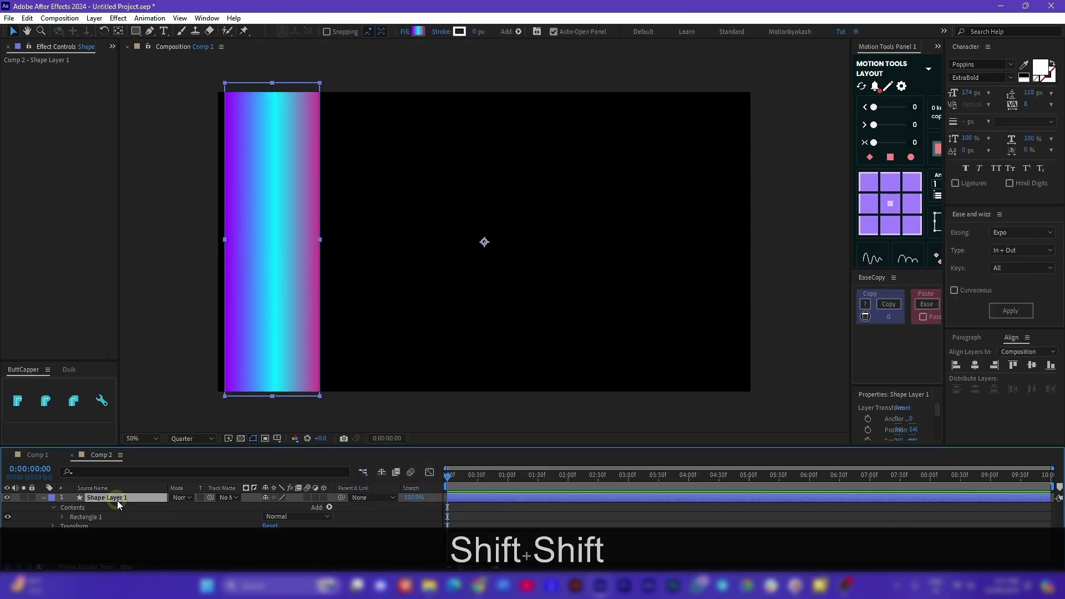
# Add a Repeater and spread the copies horizontally (Position 401,0, 11 copies)
pyautogui.click(329, 507)
pyautogui.click(384, 422)
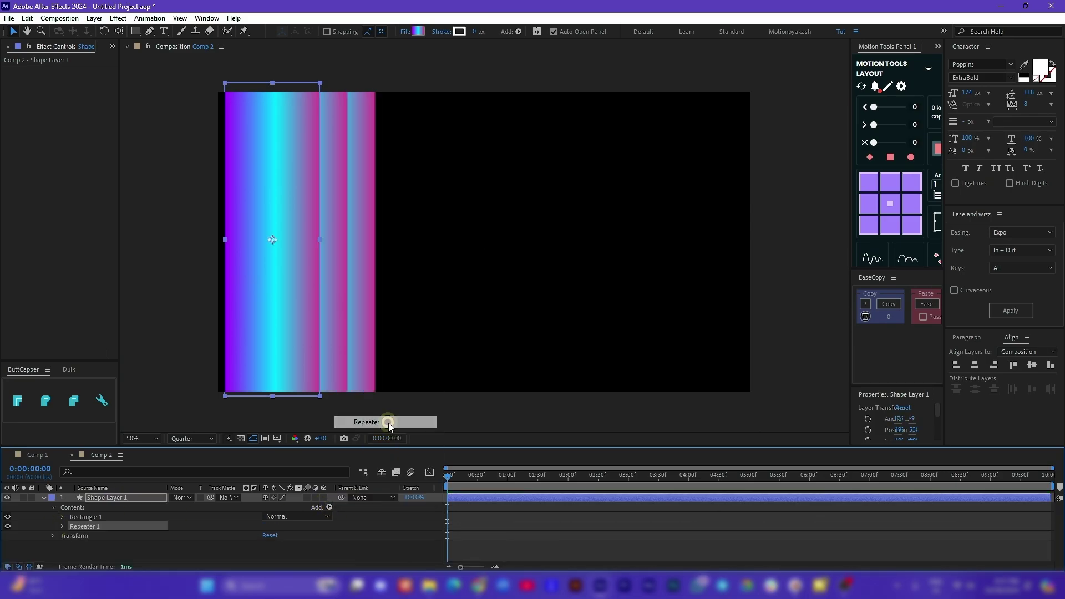
pyautogui.scroll(-1, 205, 537)
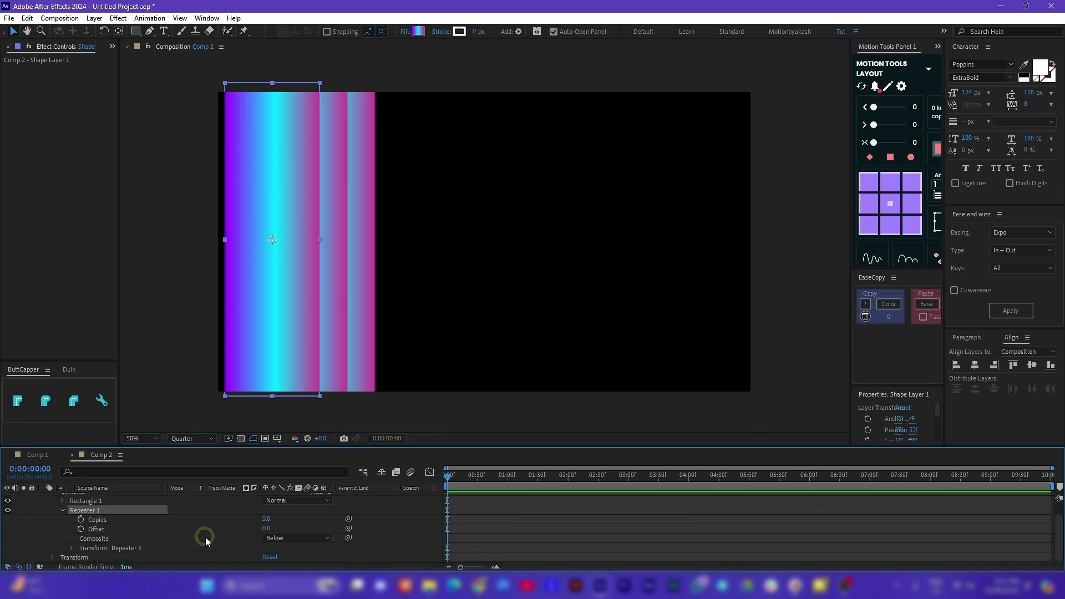
pyautogui.click(71, 548)
pyautogui.scroll(-3, 229, 530)
pyautogui.moveTo(266, 518); pyautogui.dragTo(421, 503)
pyautogui.scroll(3, 421, 503)
pyautogui.moveTo(266, 517); pyautogui.dragTo(311, 534)
pyautogui.scroll(-4, 278, 518)
pyautogui.scroll(3, 294, 531)
# Resize the base rectangle, undoing an edge drag and resizing from its corner instead
pyautogui.press(',')
pyautogui.moveTo(361, 280); pyautogui.dragTo(2, 280)
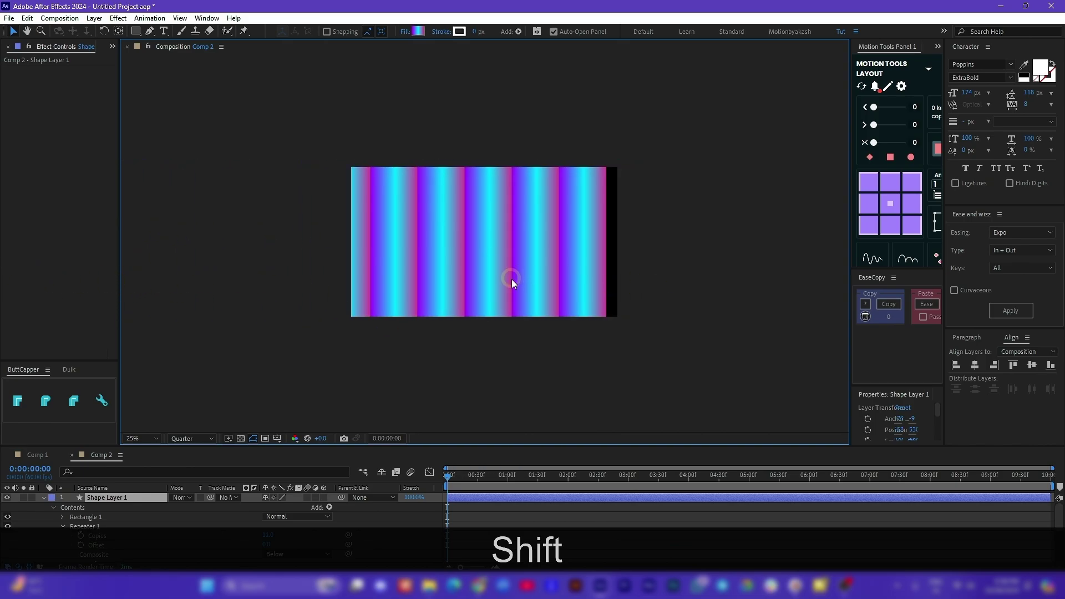
pyautogui.hotkey('ctrl', 'z')
pyautogui.moveTo(348, 318); pyautogui.dragTo(480, 268)
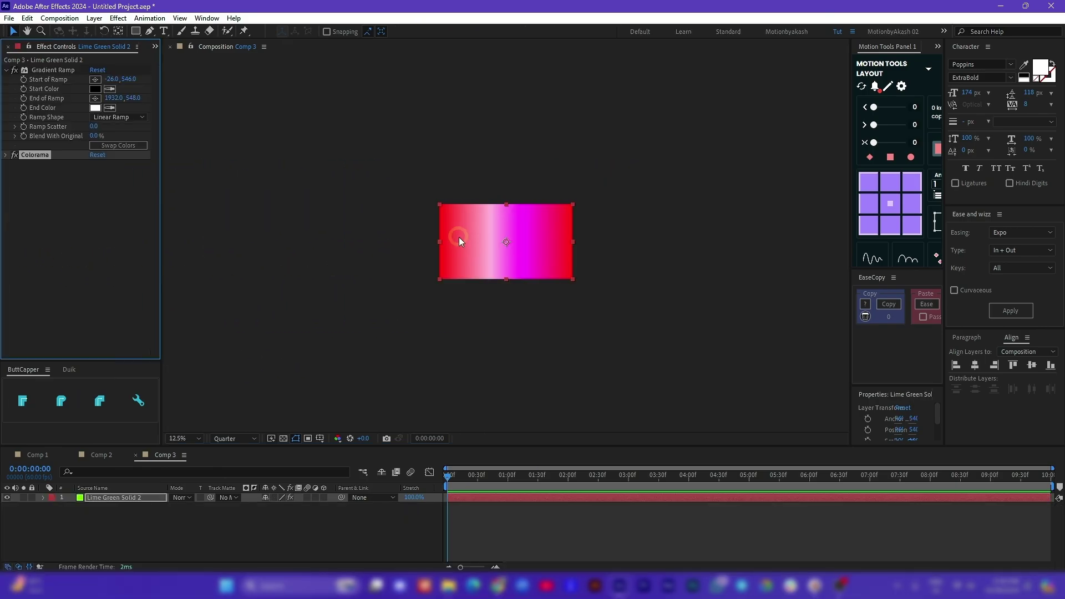
# Move the Gradient Ramp start above-left and end below-right of the solid for a diagonal gradient
pyautogui.click(48, 71)
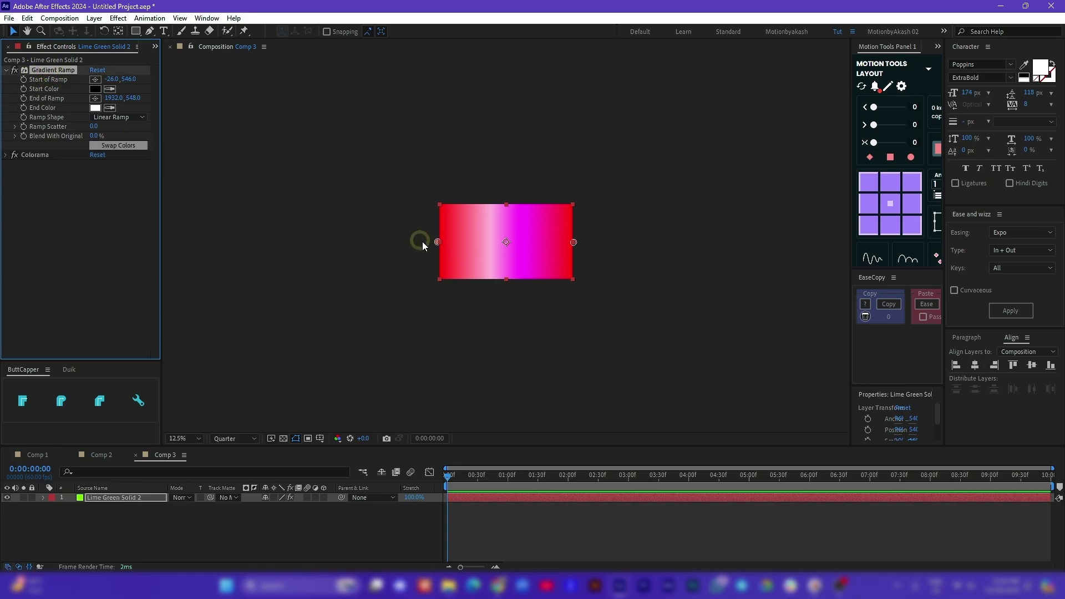
pyautogui.moveTo(437, 241); pyautogui.dragTo(423, 191)
pyautogui.click(460, 217)
pyautogui.moveTo(574, 242); pyautogui.dragTo(587, 284)
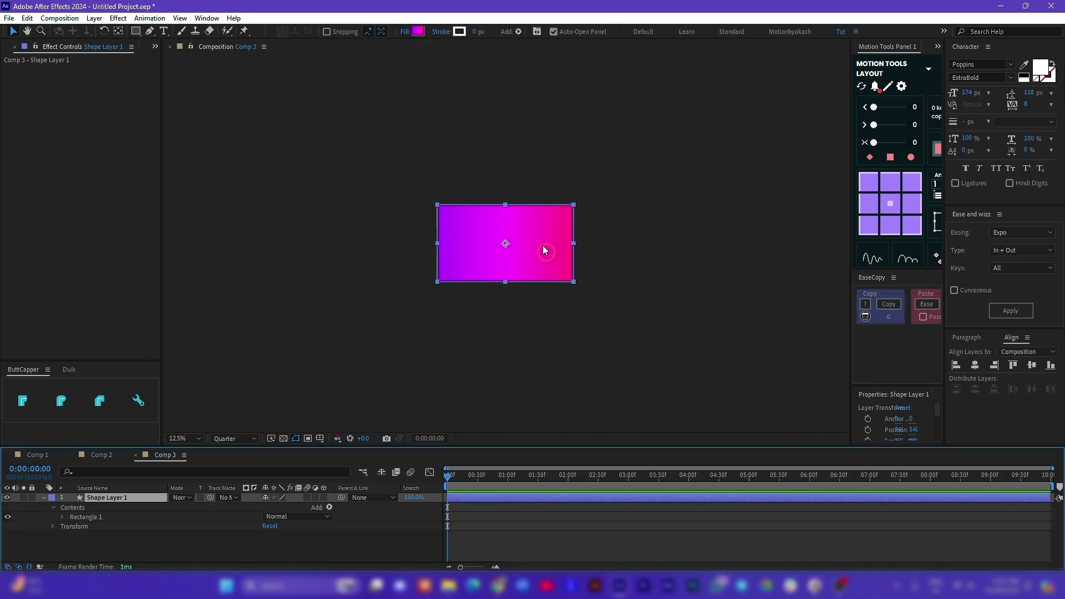
pyautogui.press('.')
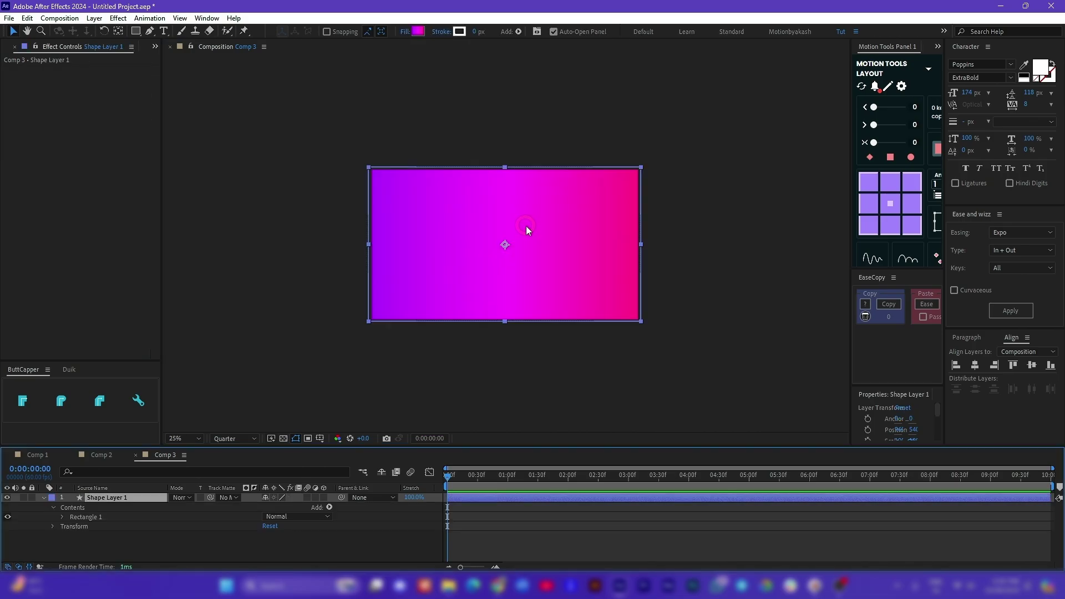